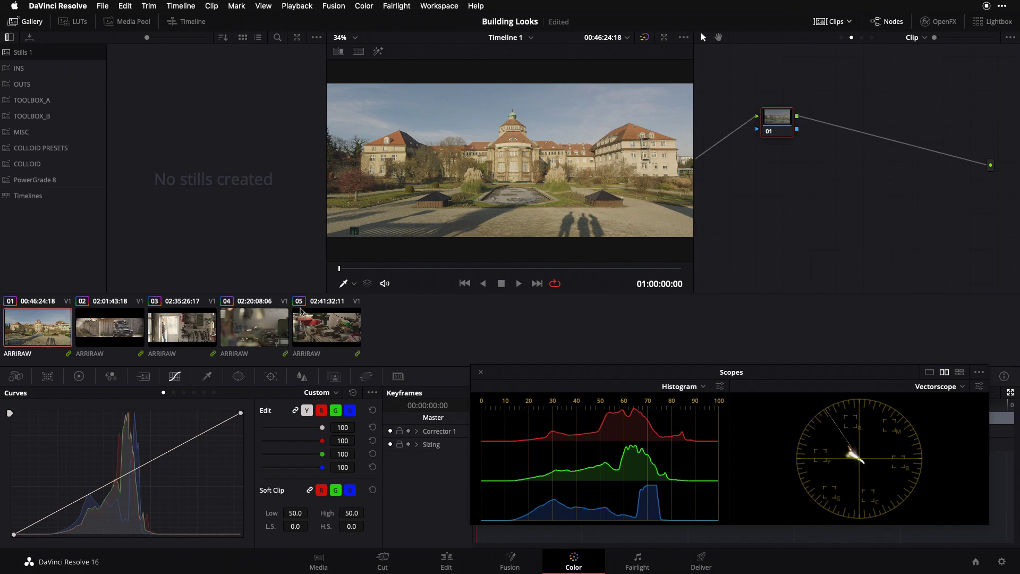
Preview all five clips and compare the palace clip with its grade bypassed and restored.
left_click(121, 333)
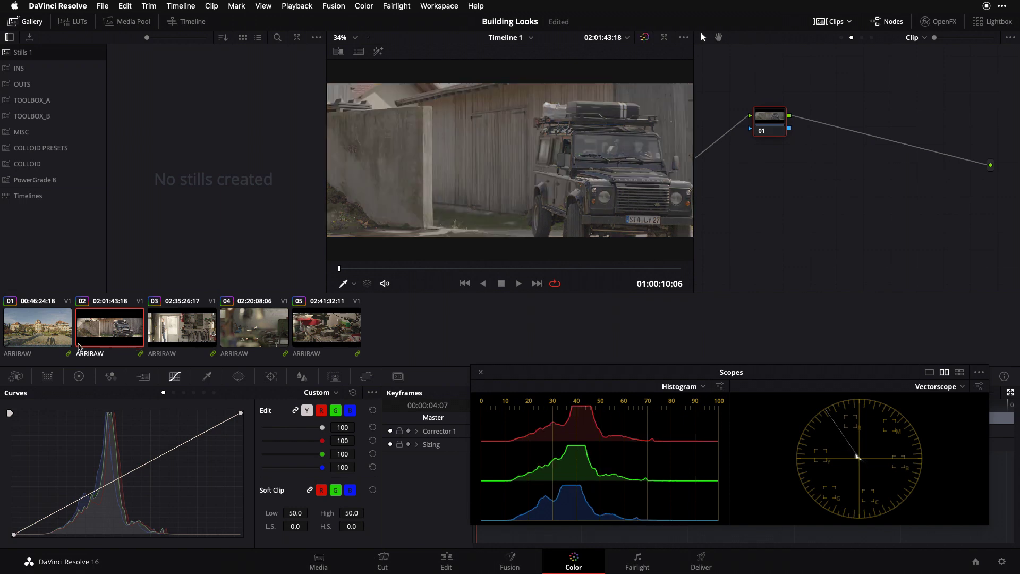
left_click(29, 328)
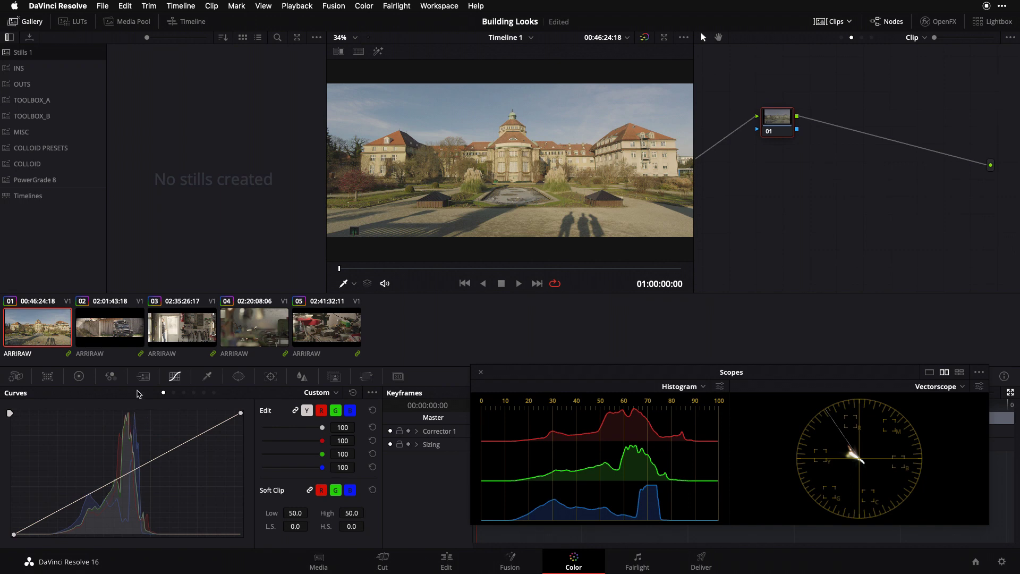
key("shift+d")
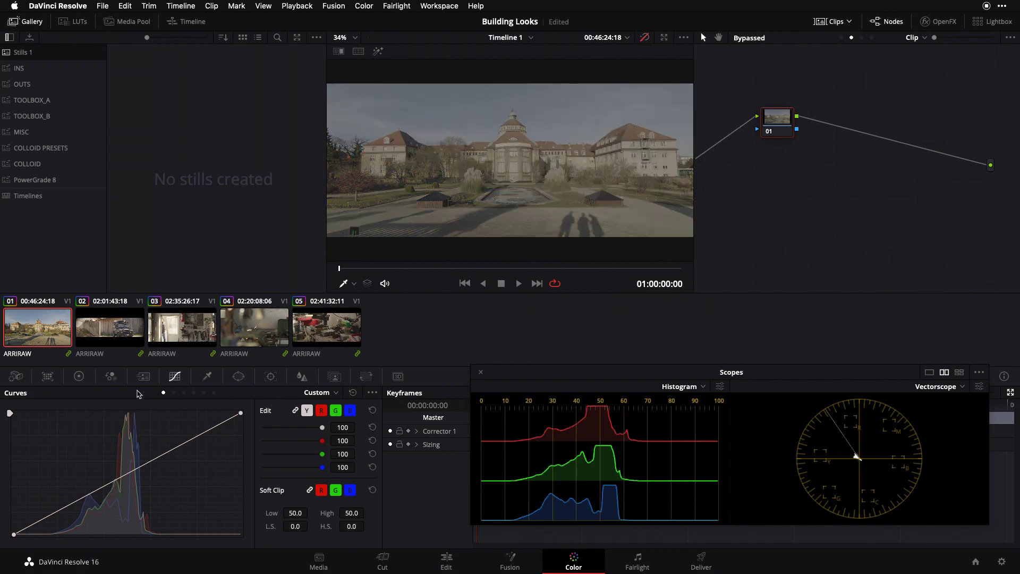
key("shift+d")
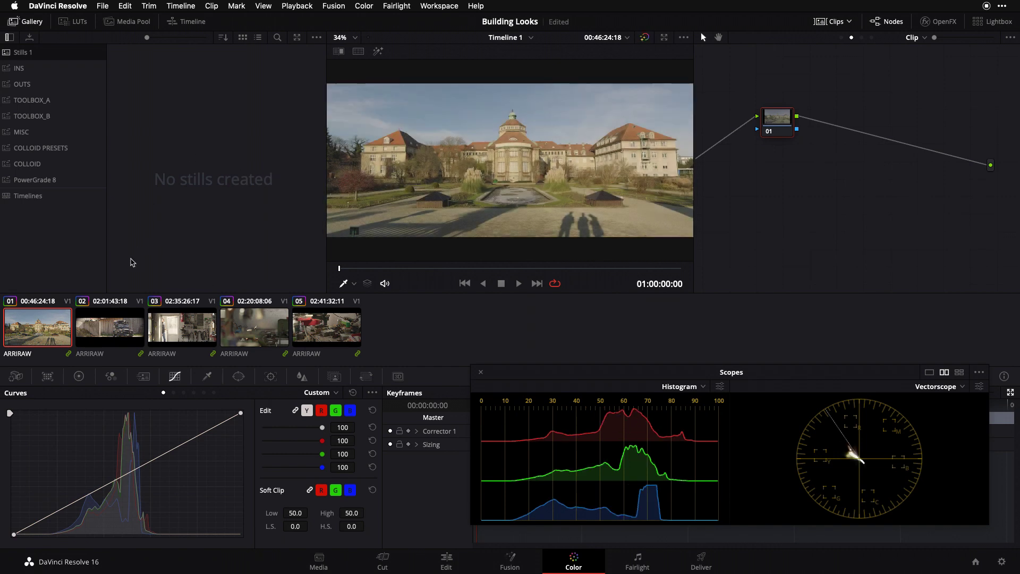
left_click(111, 329)
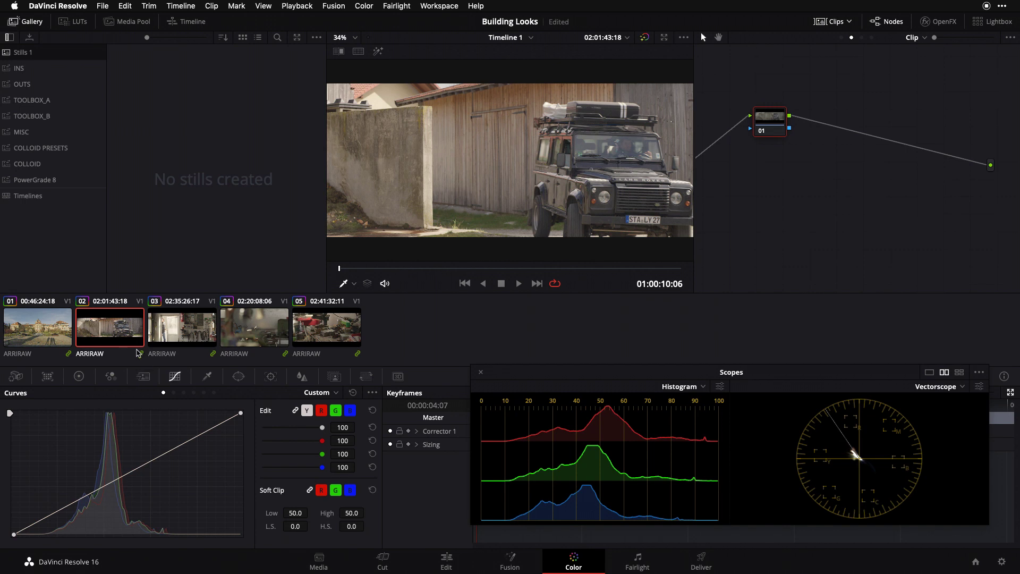
left_click(180, 334)
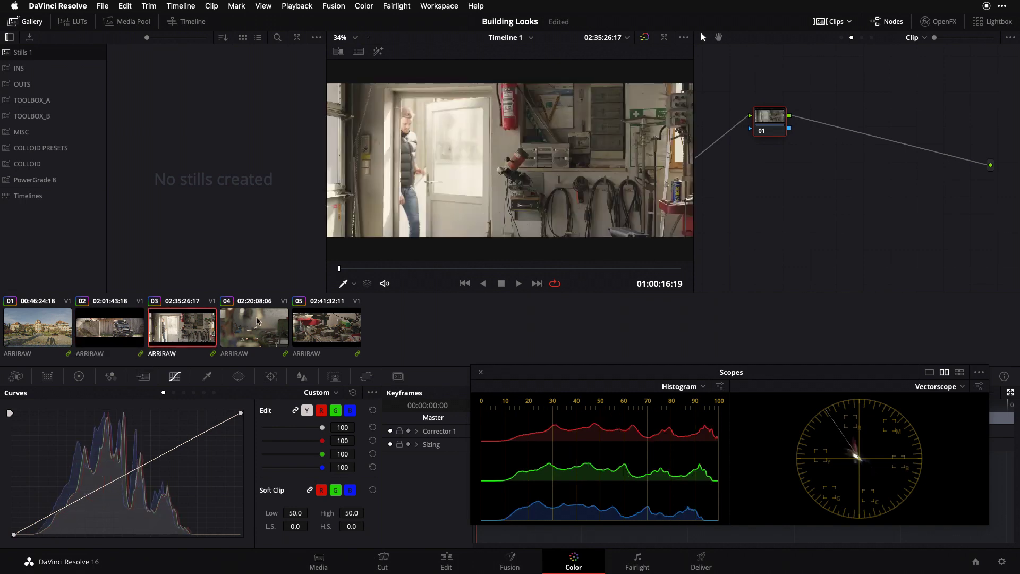
left_click(254, 325)
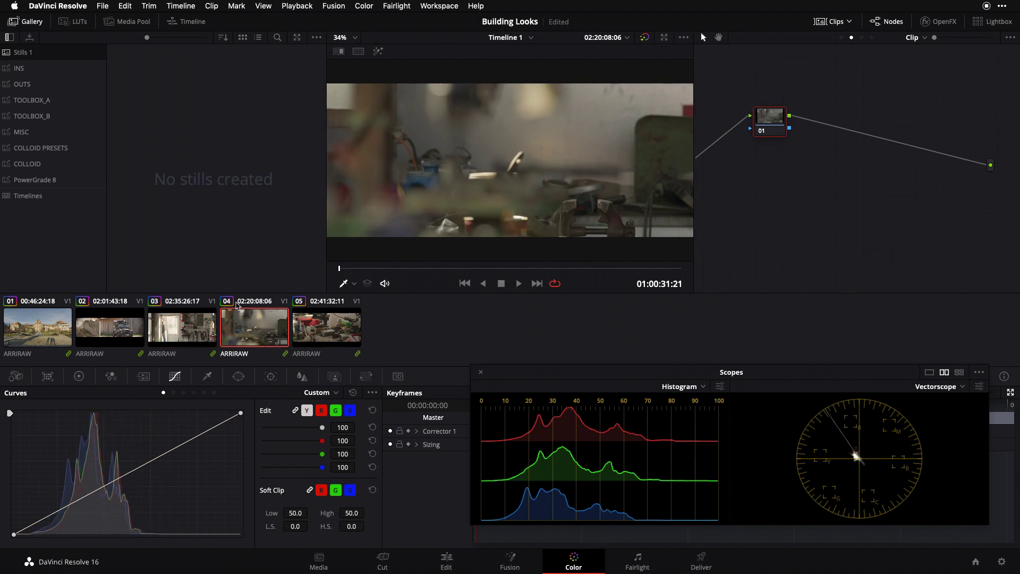
left_click(339, 336)
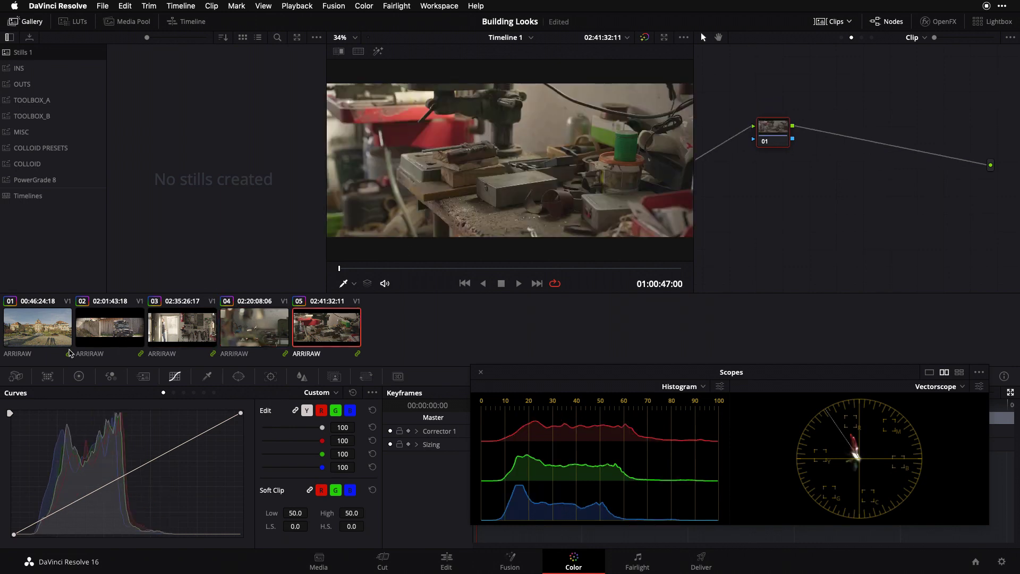
left_click(51, 329)
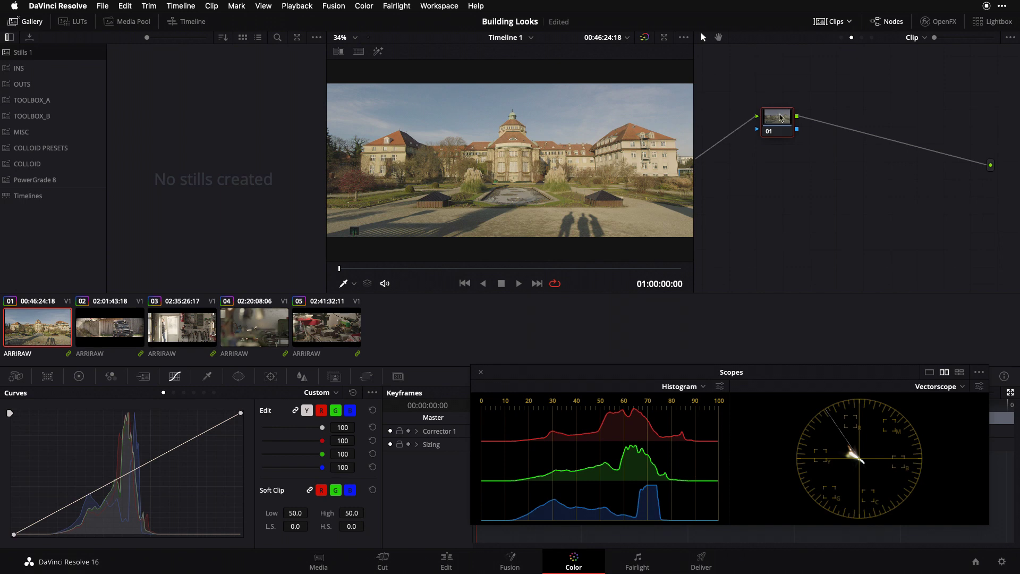
Switch node grading to Timeline, reposition node 01, and add serial node 02.
left_click(916, 38)
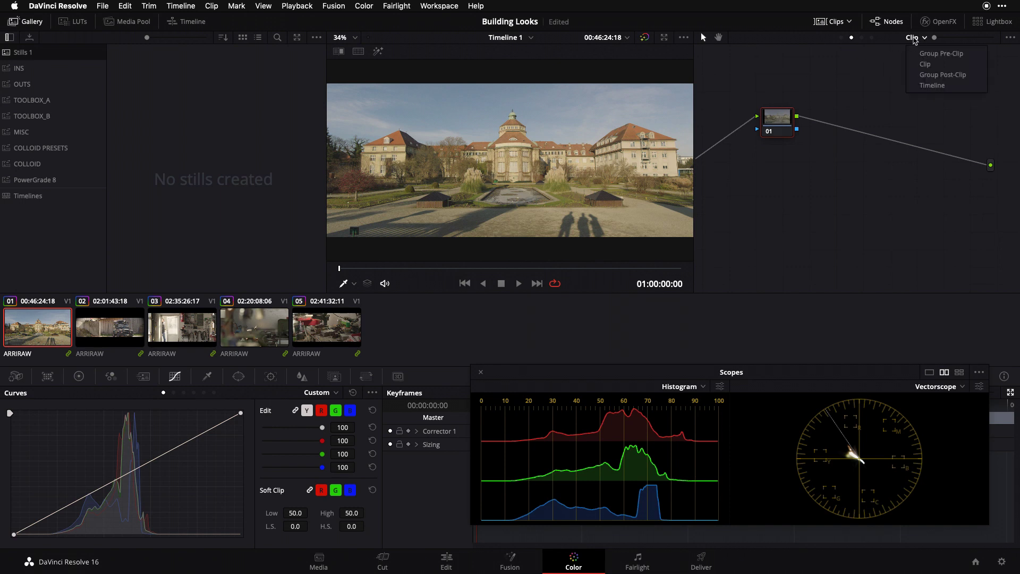
left_click(929, 86)
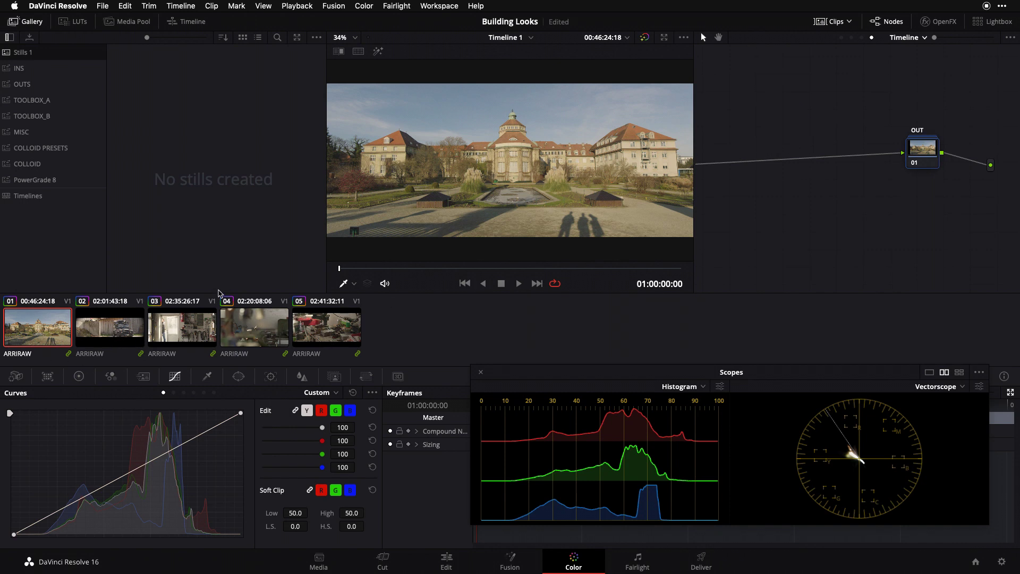
left_click_drag(933, 147, 937, 129)
key("ctrl+d")
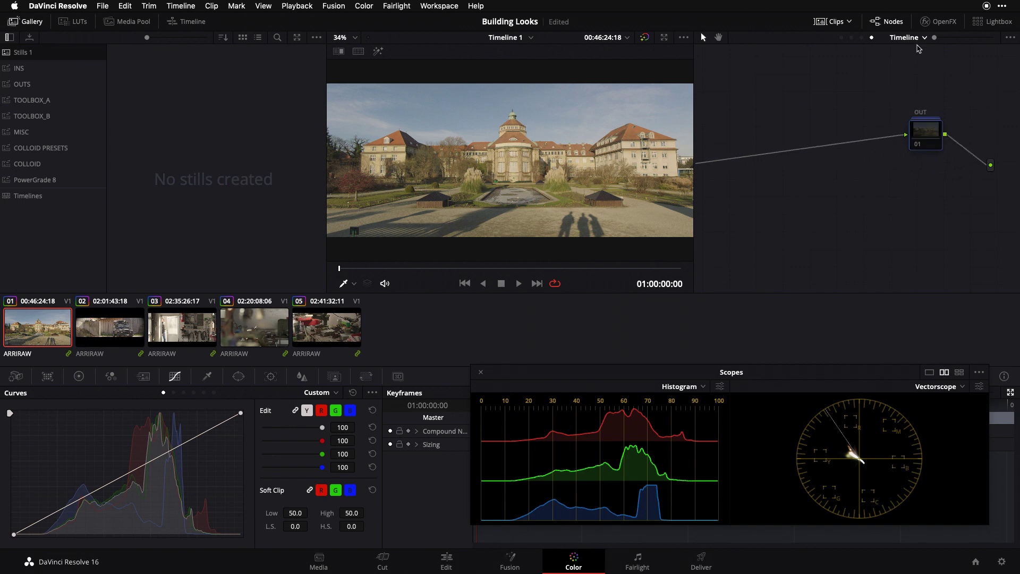
key("ctrl+d")
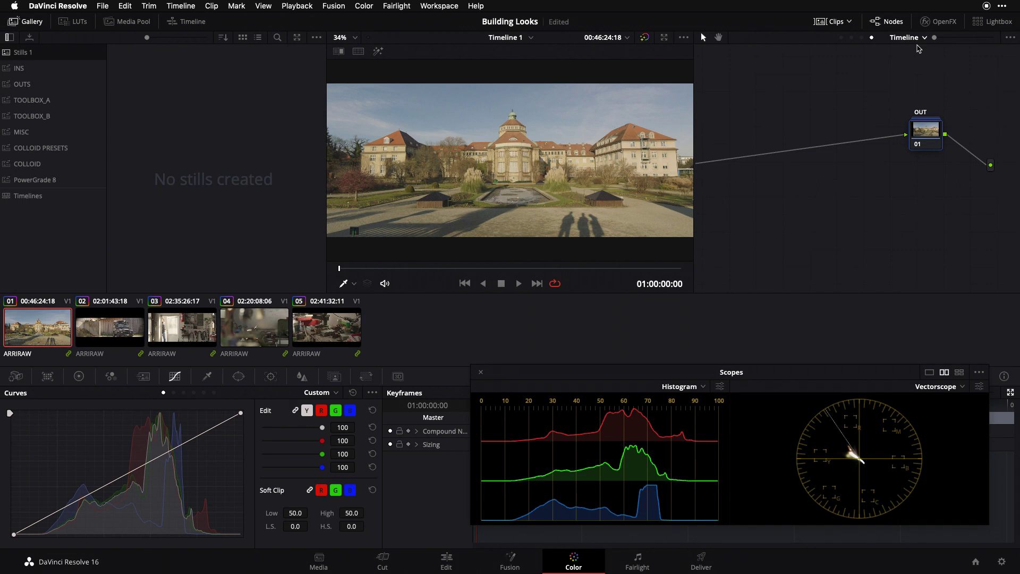
key("alt+s")
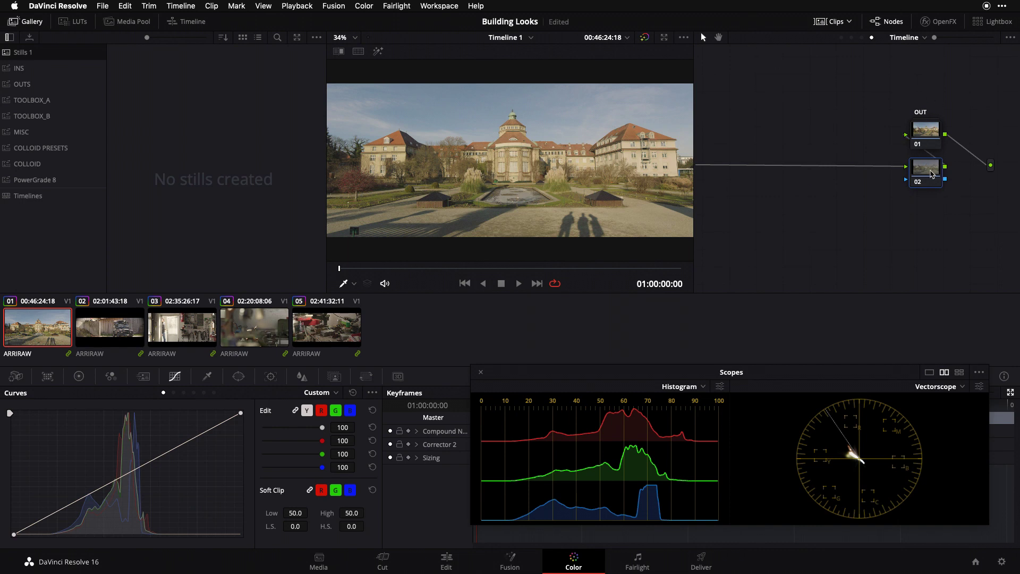
Move node 02 ahead of node 01 and select the Land Rover clip (02).
left_click_drag(931, 171, 845, 133)
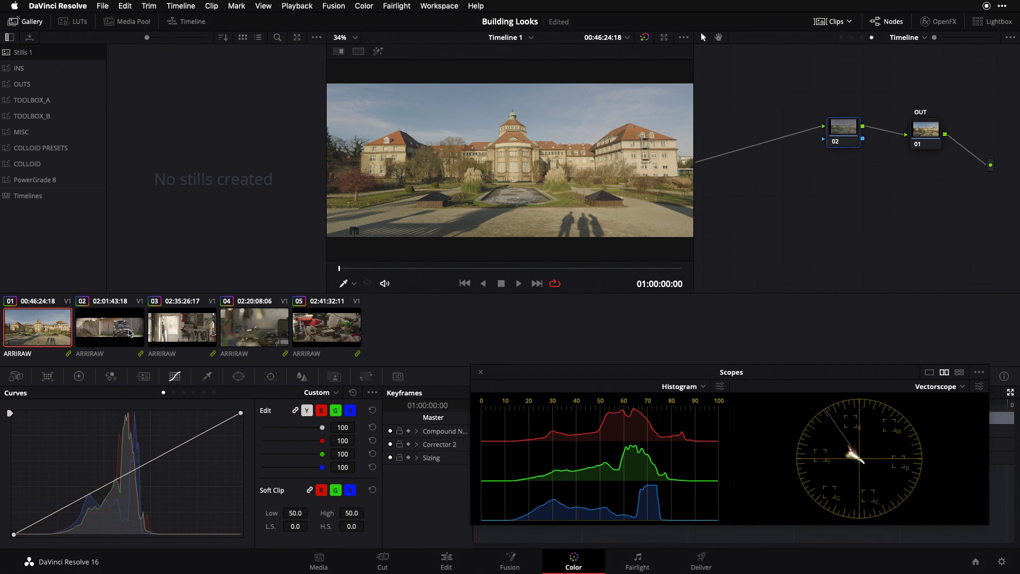
left_click(131, 334)
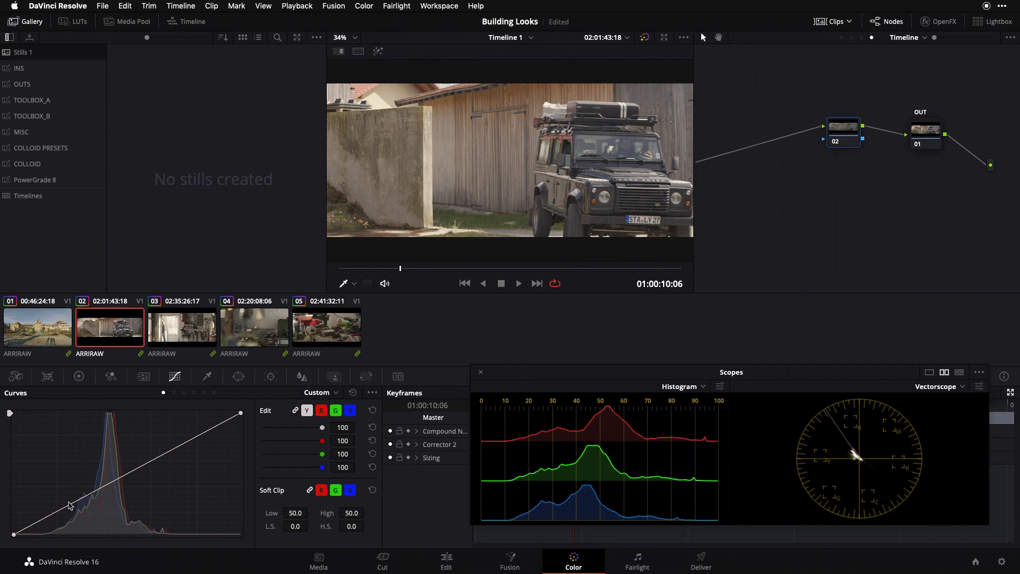
On node 02's luma curve, pull a shadow point down and lift an upper point.
left_click(66, 508)
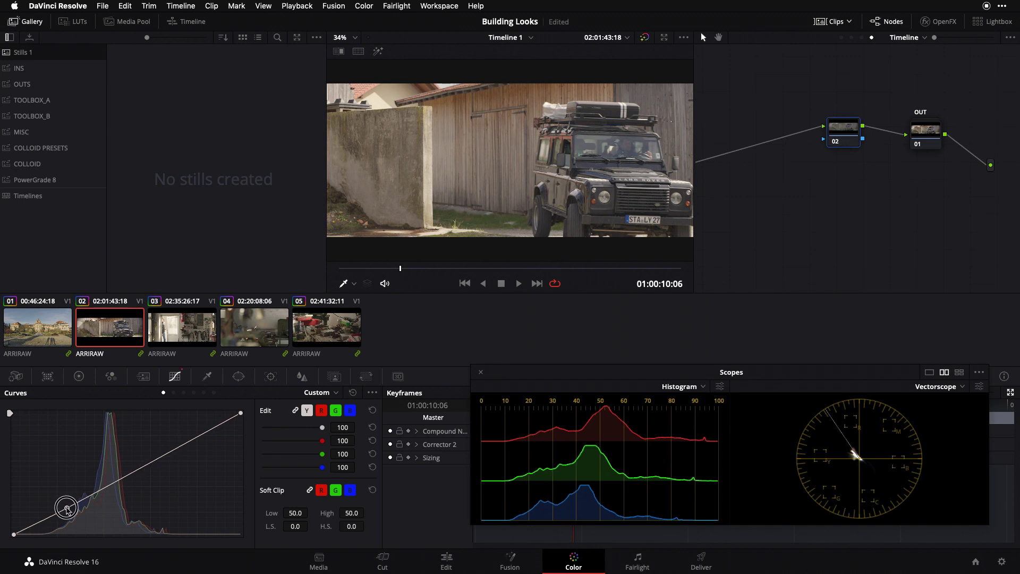
left_click_drag(66, 507, 79, 515)
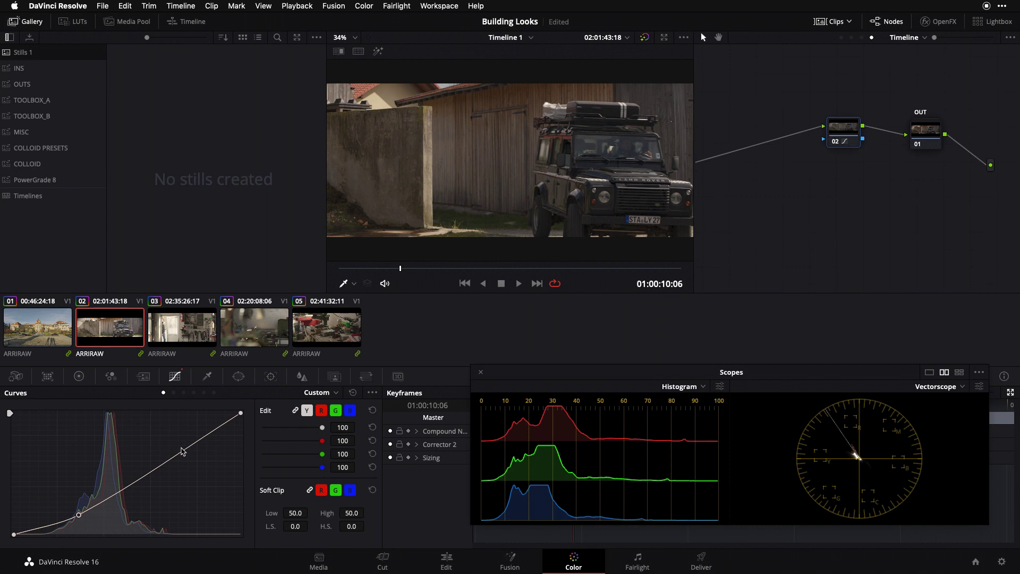
left_click_drag(182, 452, 170, 441)
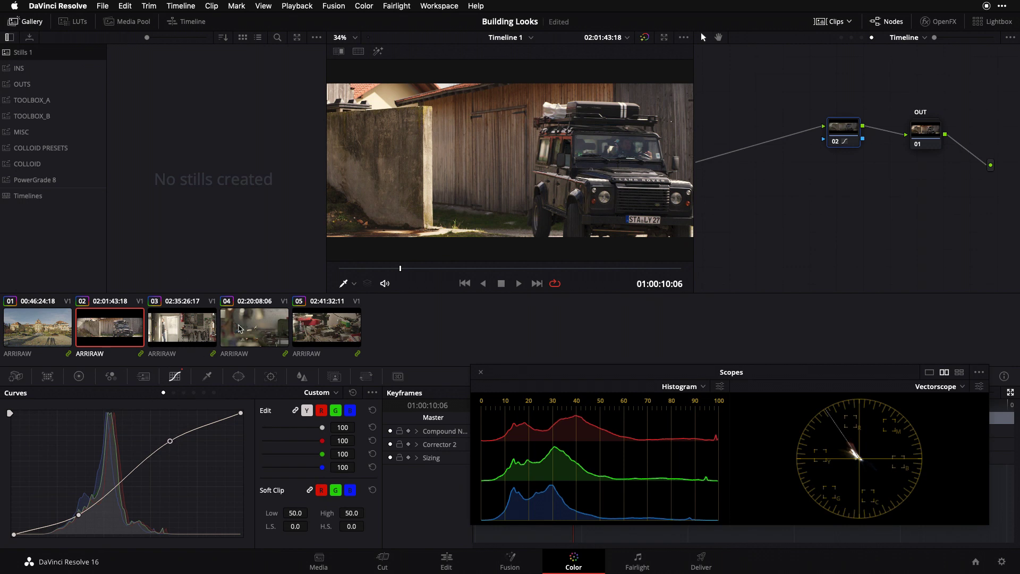
Review the curve on the doorway, fourth and workbench clips, then return to the palace clip.
left_click(210, 328)
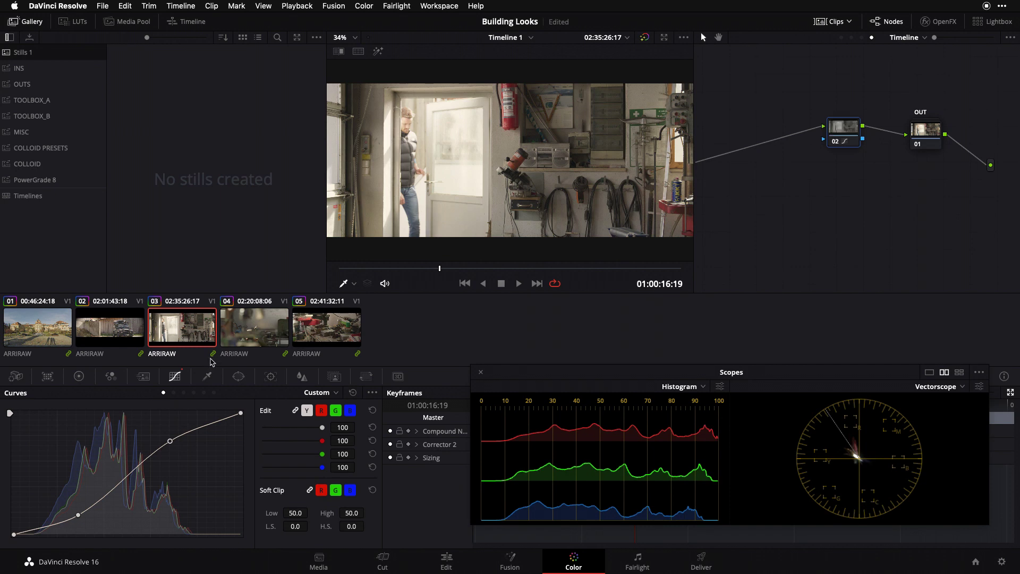
left_click(255, 329)
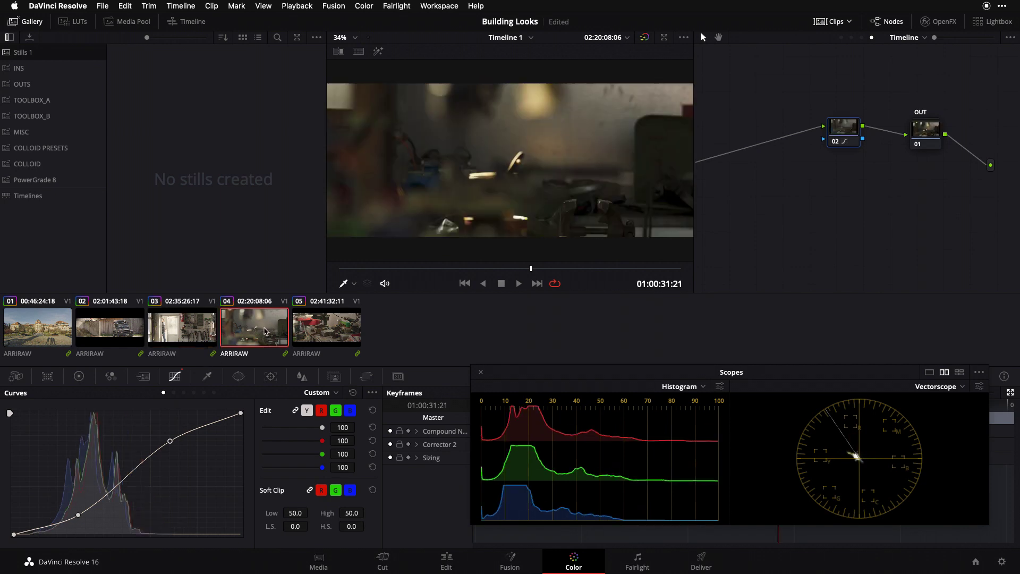
left_click(321, 331)
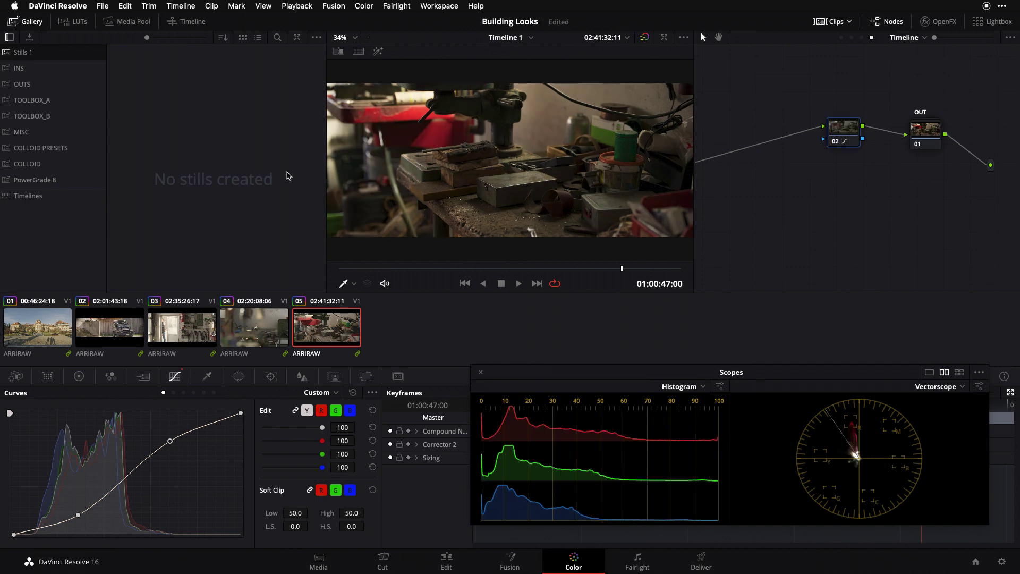
left_click(52, 333)
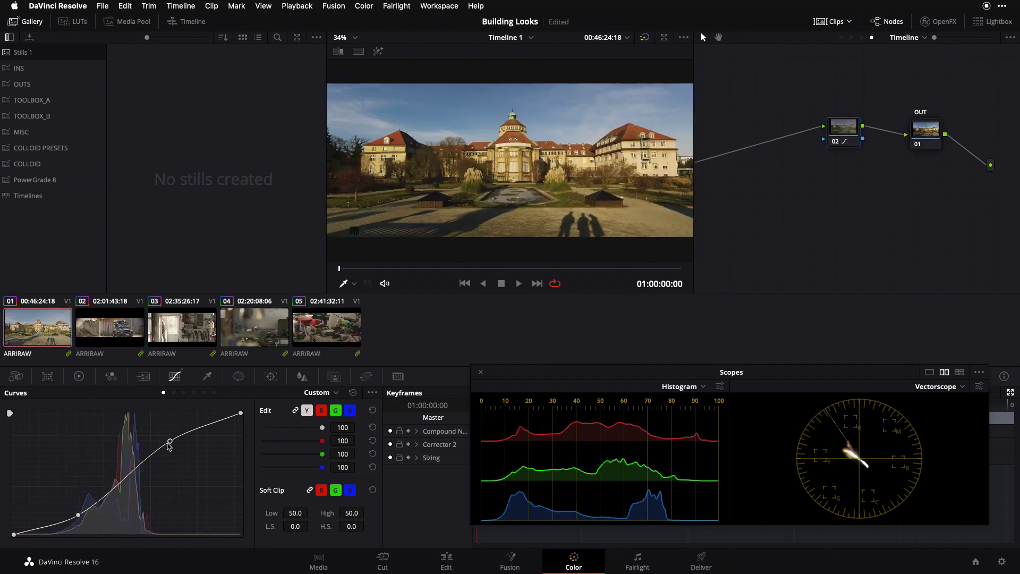
Toggle node 02 off and on across clips, nudge the lower curve point, ending on clip 05.
key("ctrl+d")
key("ctrl+d")
left_click(191, 343)
key("ctrl+d")
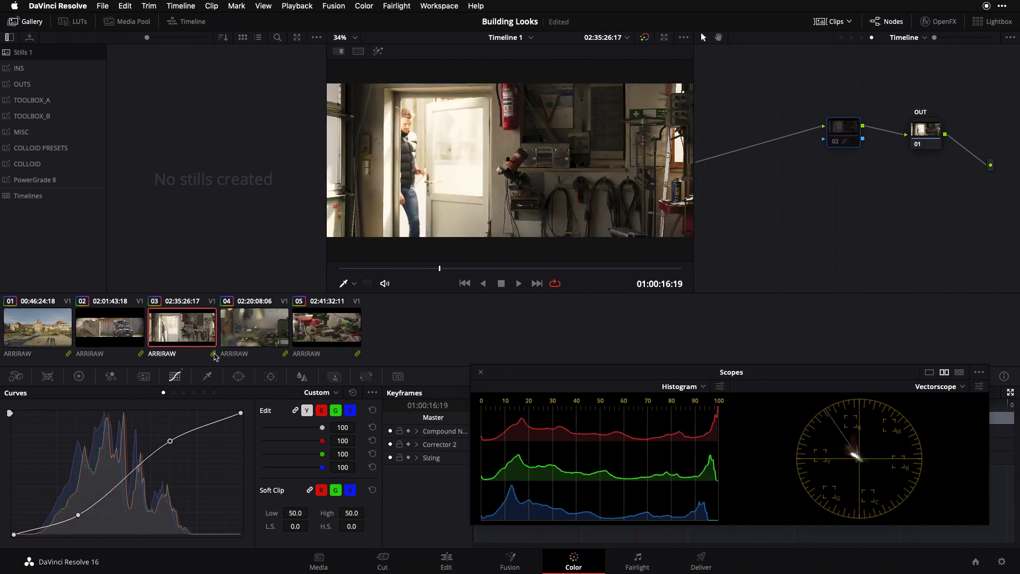
key("ctrl+d")
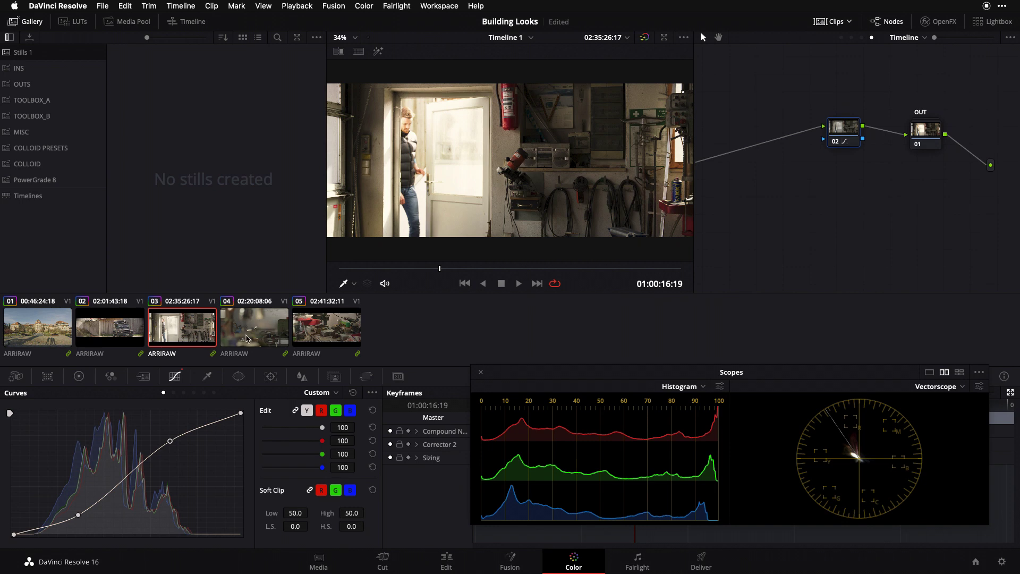
left_click(262, 323)
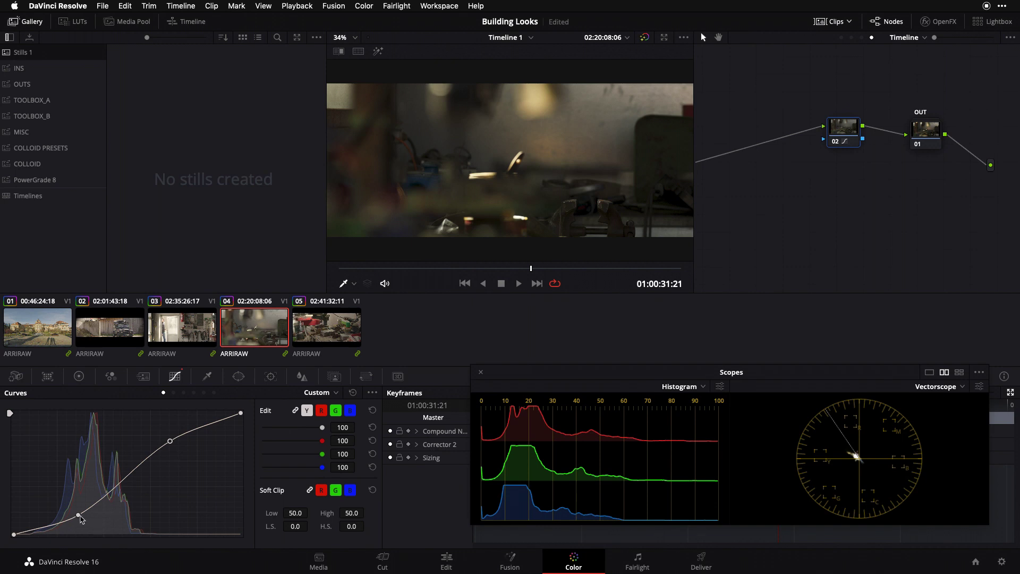
left_click_drag(78, 516, 79, 516)
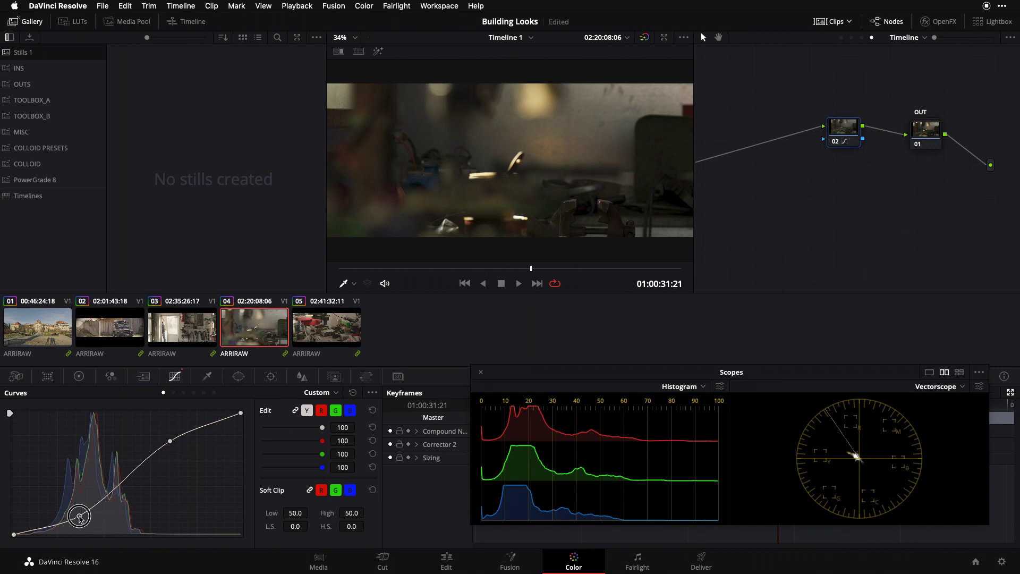
left_click(326, 328)
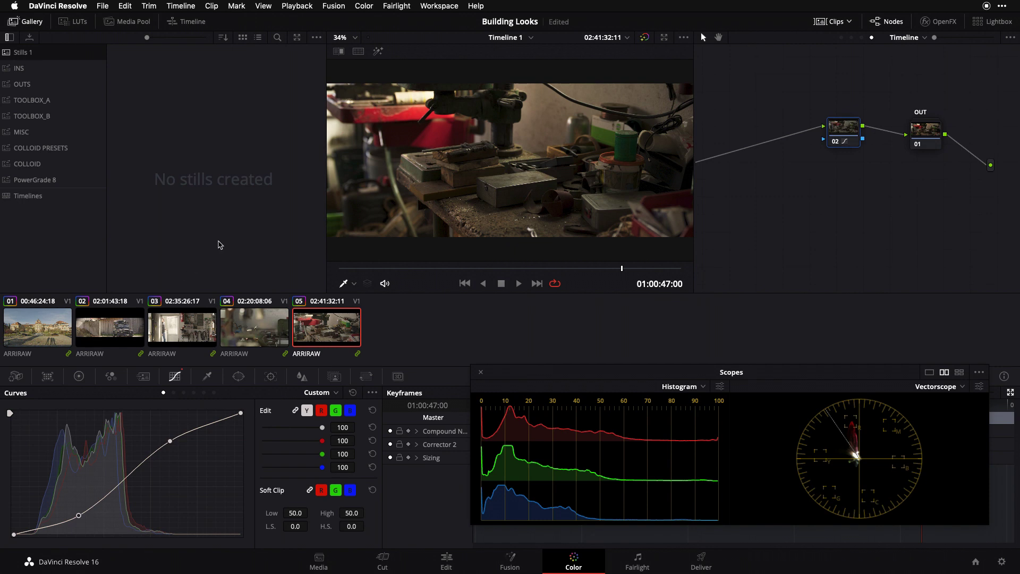
Select the Land Rover clip (02) in the clip strip.
left_click(128, 328)
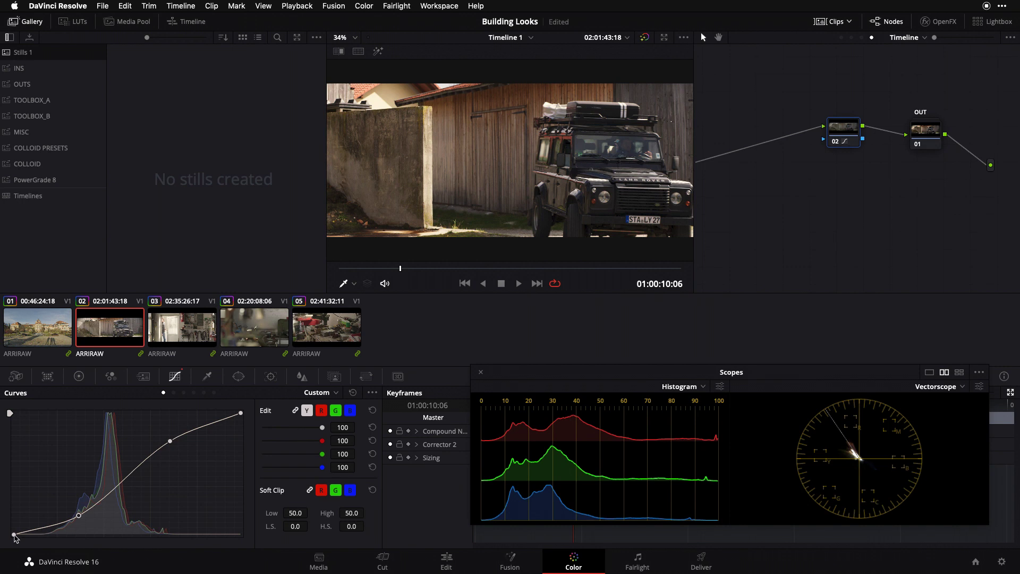
Raise the curve's bottom-left black point in small increments so shadows sit above pure black.
left_click_drag(14, 536, 9, 529)
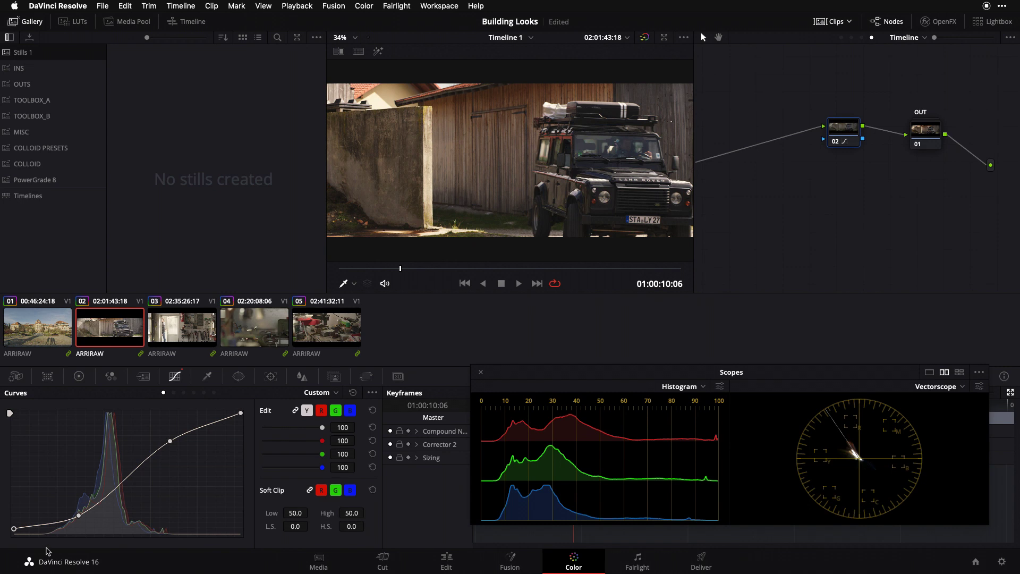
left_click_drag(14, 528, 11, 527)
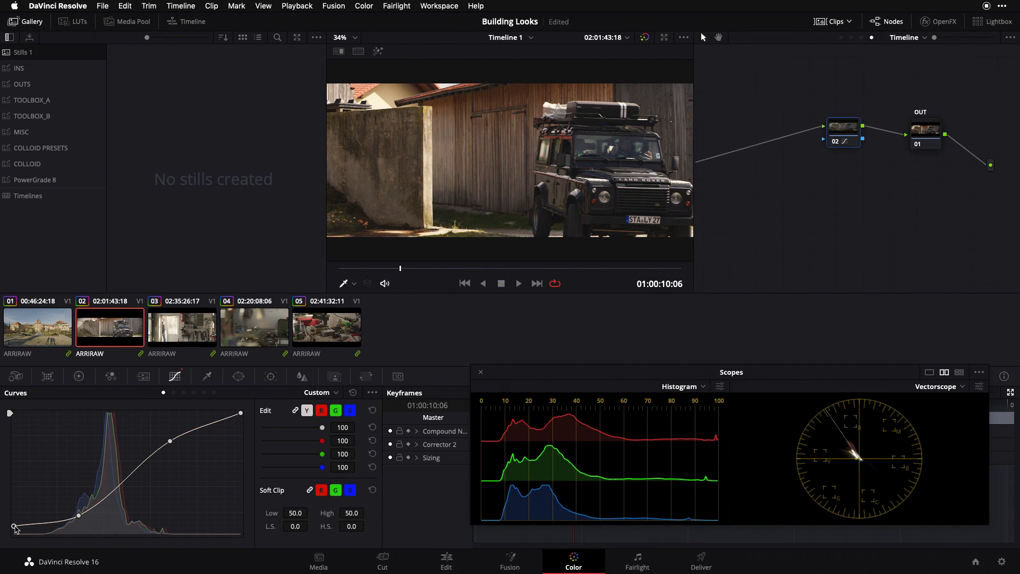
left_click(14, 527)
left_click_drag(14, 528, 14, 524)
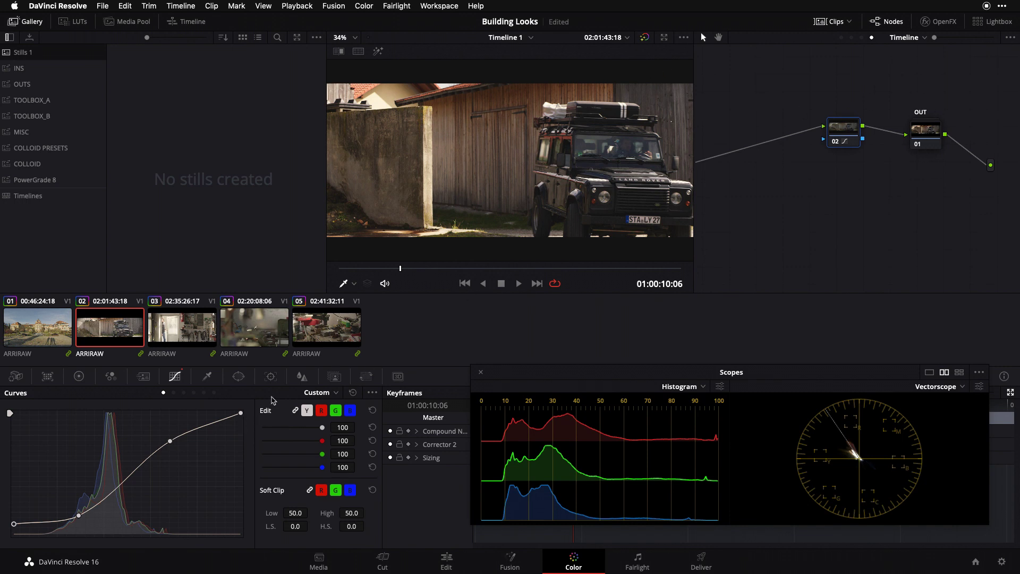
Pull the curve's top-right white point down over several adjustments, then select the palace clip (01).
left_click(241, 414)
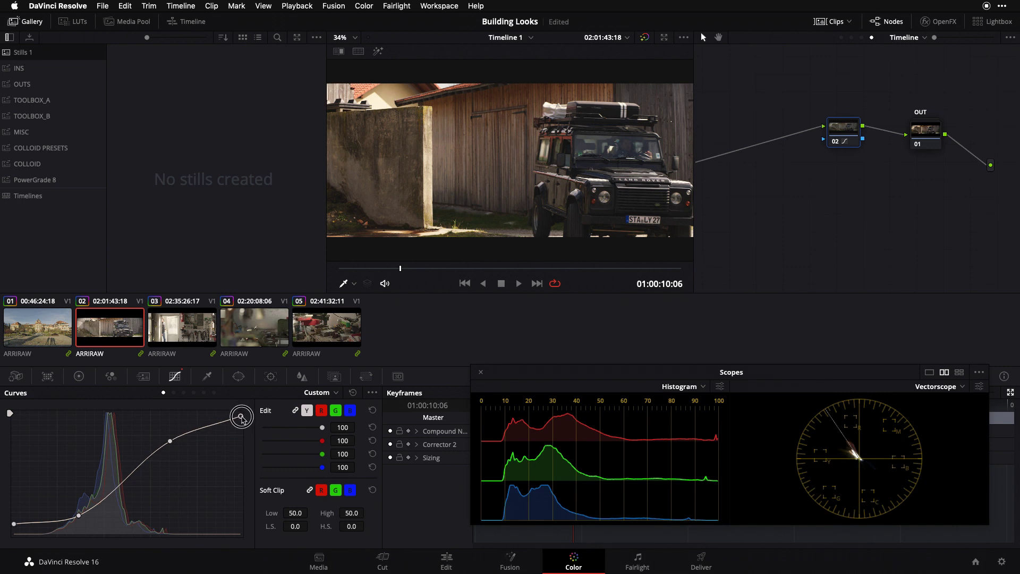
left_click_drag(242, 415, 245, 418)
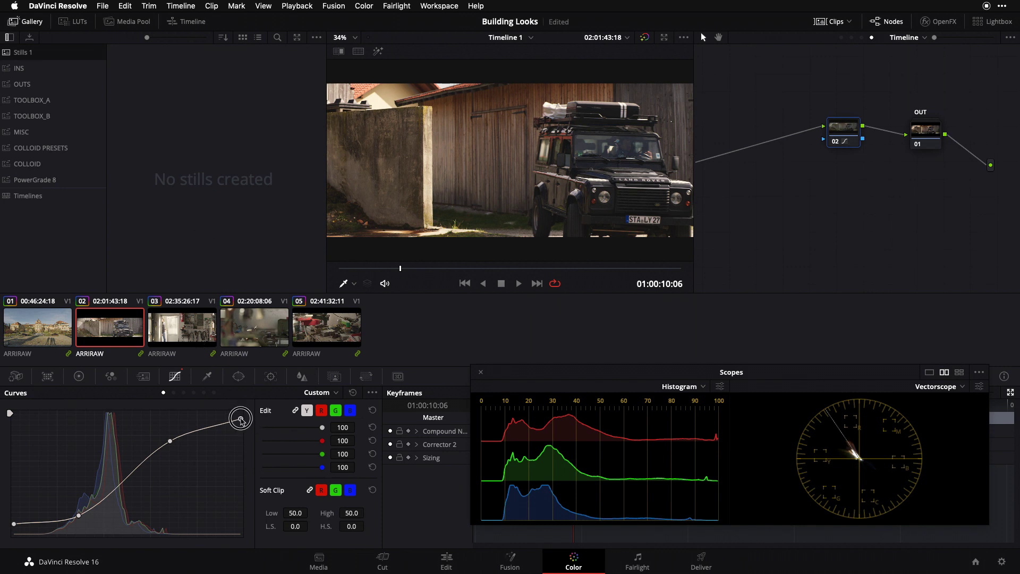
left_click_drag(242, 421, 244, 408)
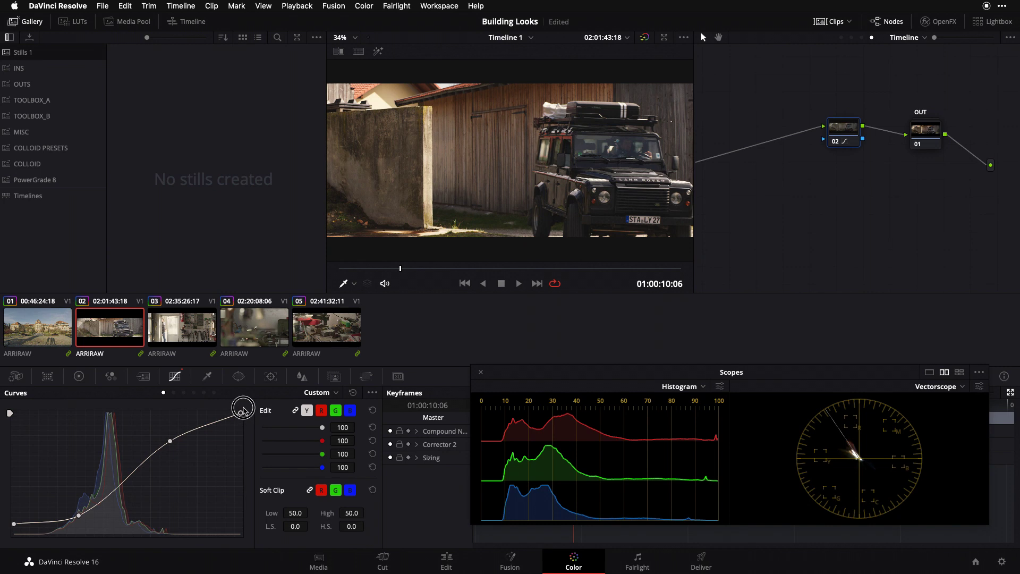
left_click_drag(244, 411, 245, 414)
left_click_drag(241, 416, 245, 427)
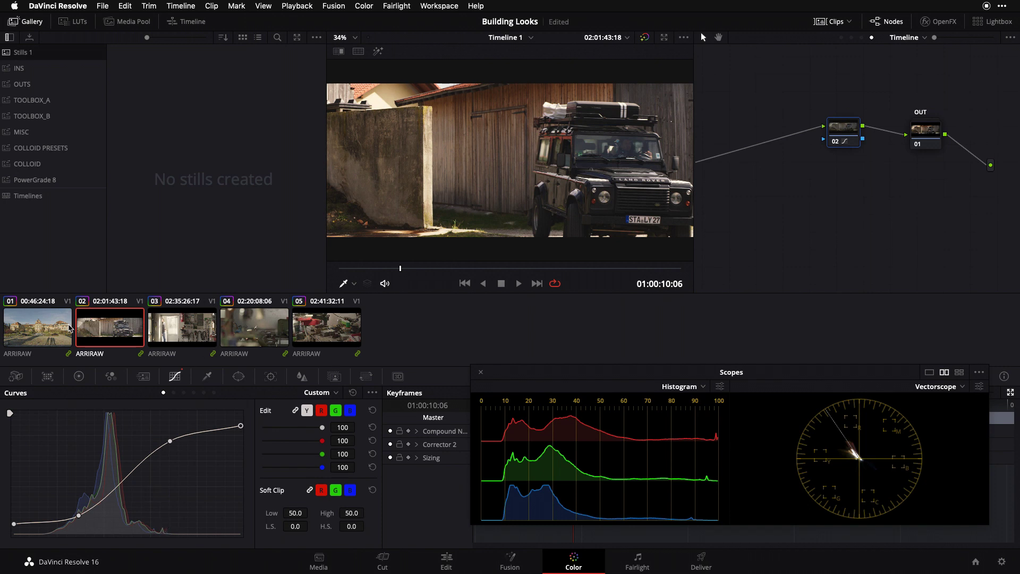
left_click(48, 330)
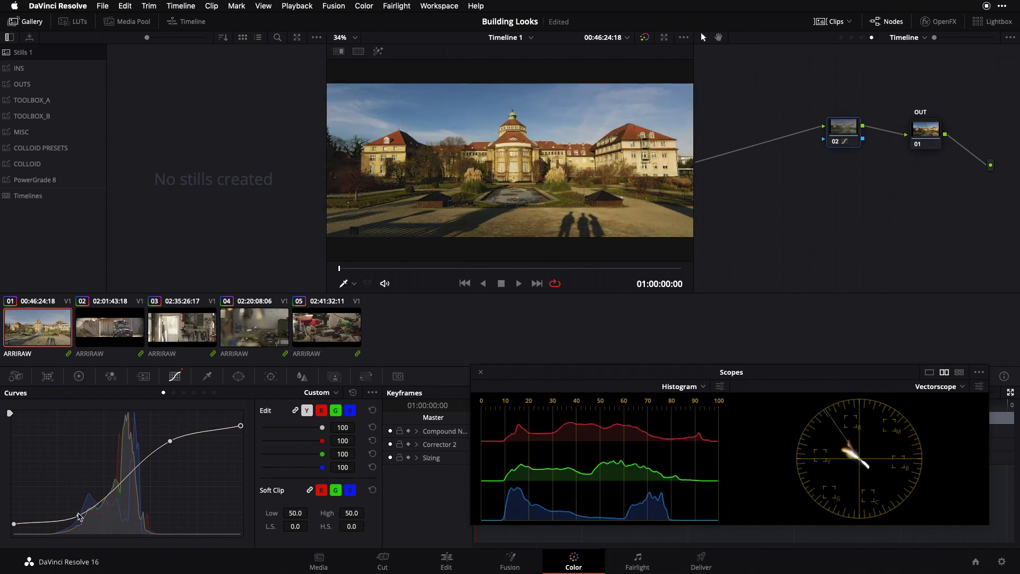
Nudge the shadow curve point up-left on the palace shot and review clips 05, 04, 03, 01.
left_click_drag(80, 518, 76, 513)
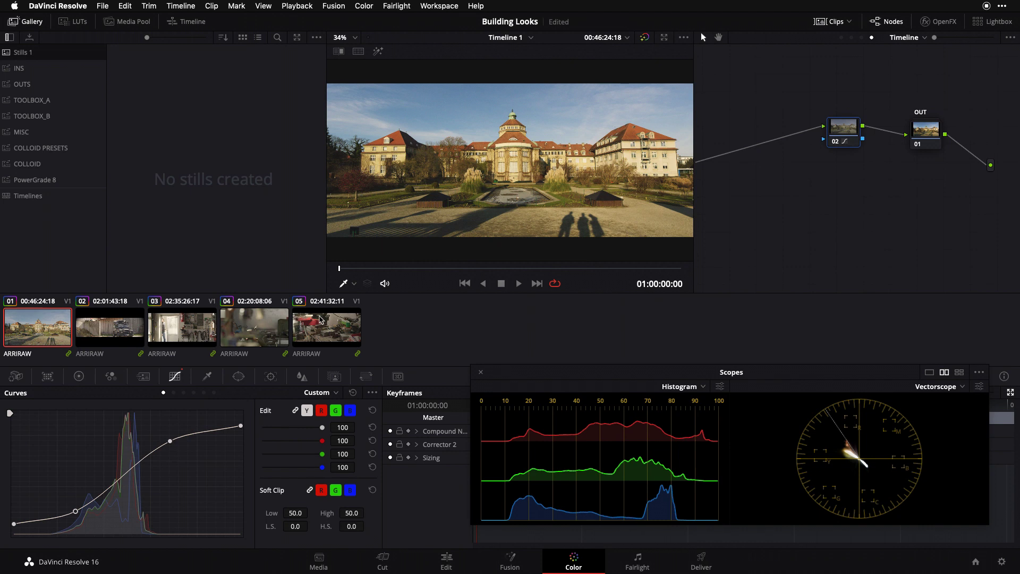
left_click(321, 321)
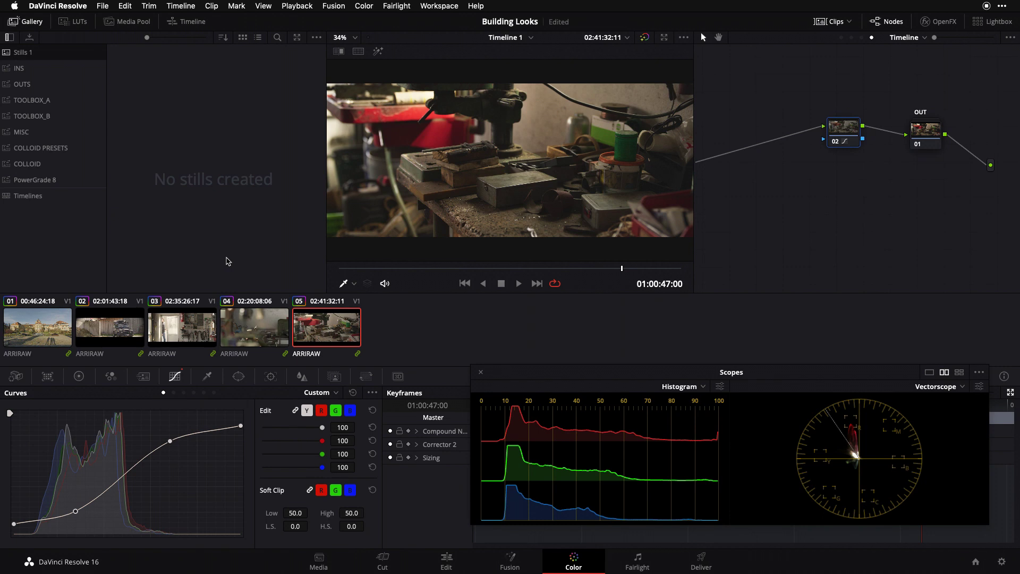
left_click(270, 330)
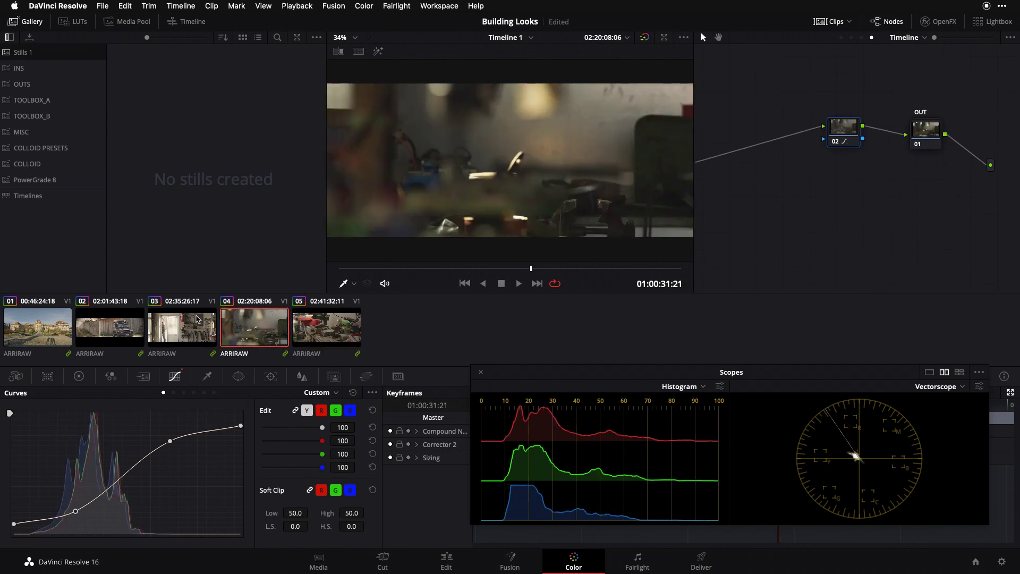
left_click(198, 320)
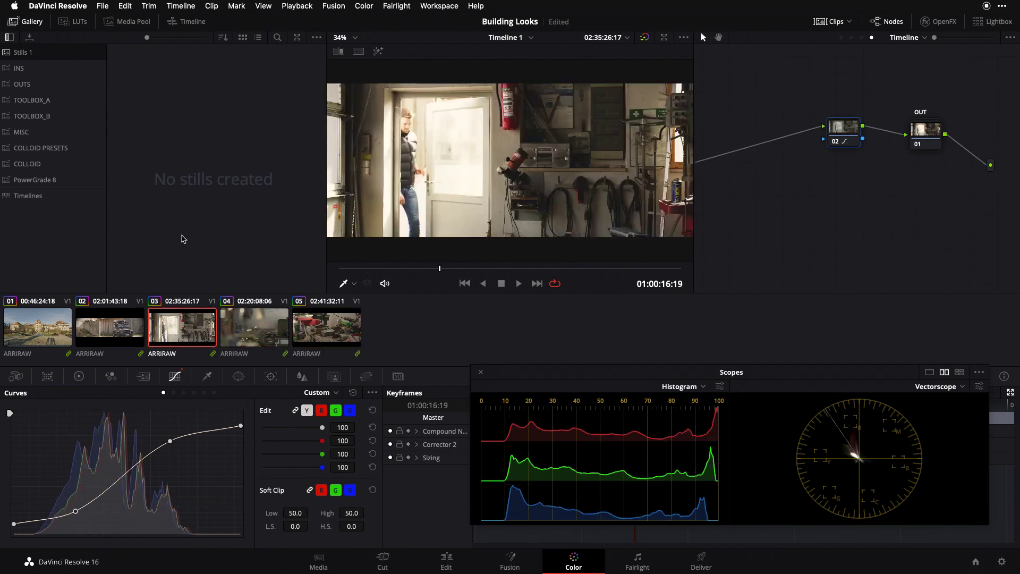
left_click(322, 319)
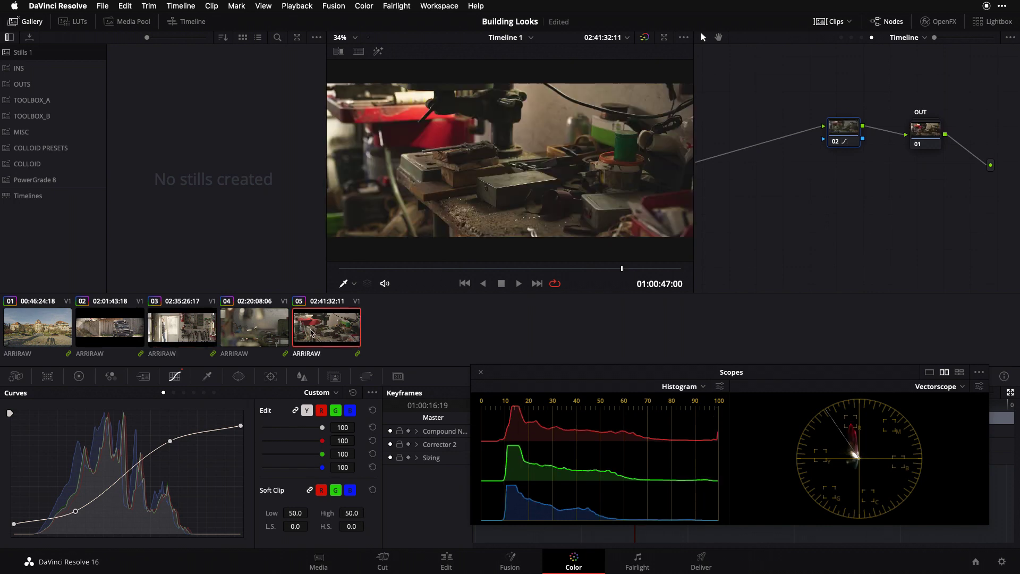
left_click(59, 324)
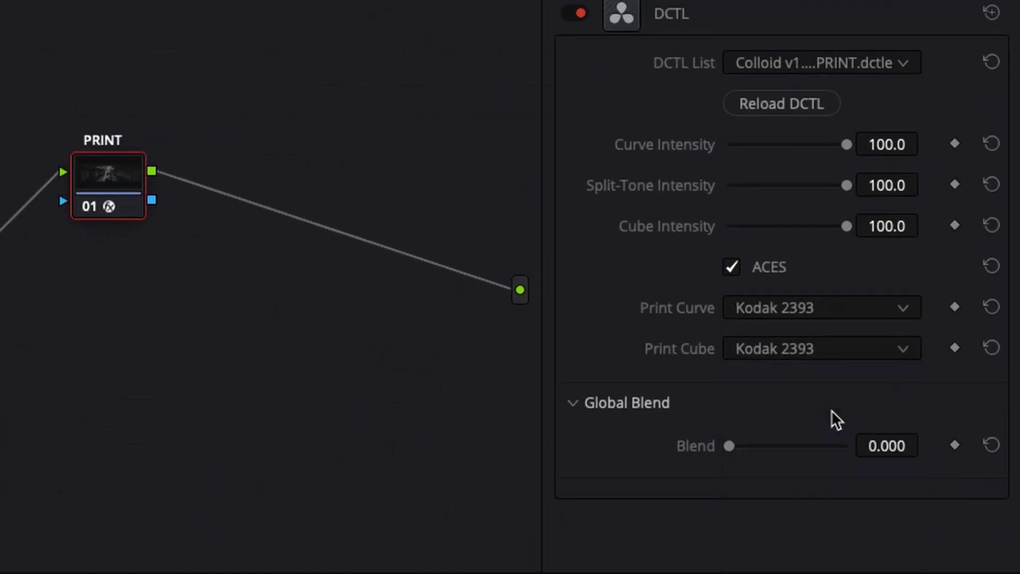
Set the PRINT DCTL's Print Cube to Fuji 3513.
left_click(818, 350)
left_click(832, 483)
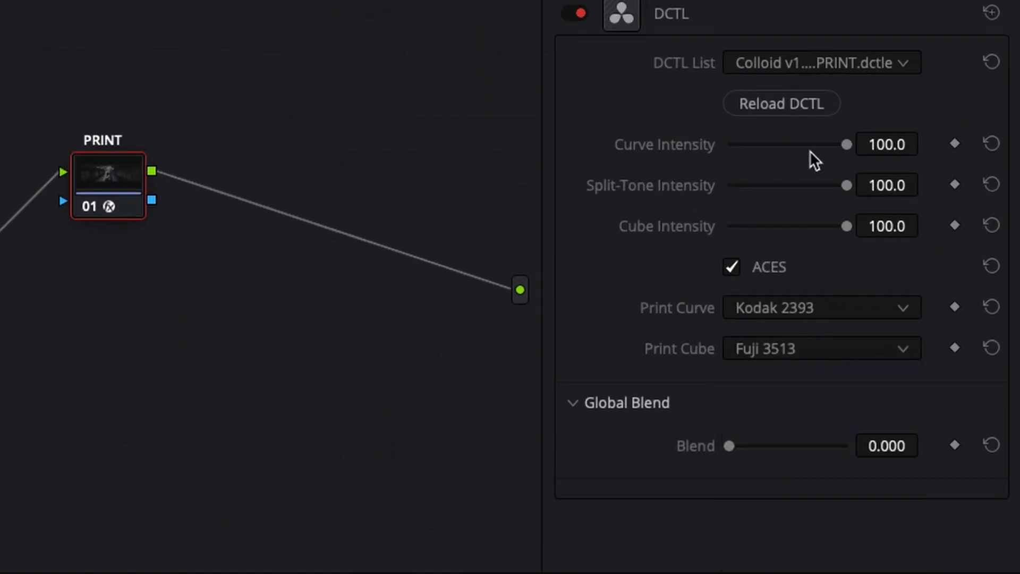